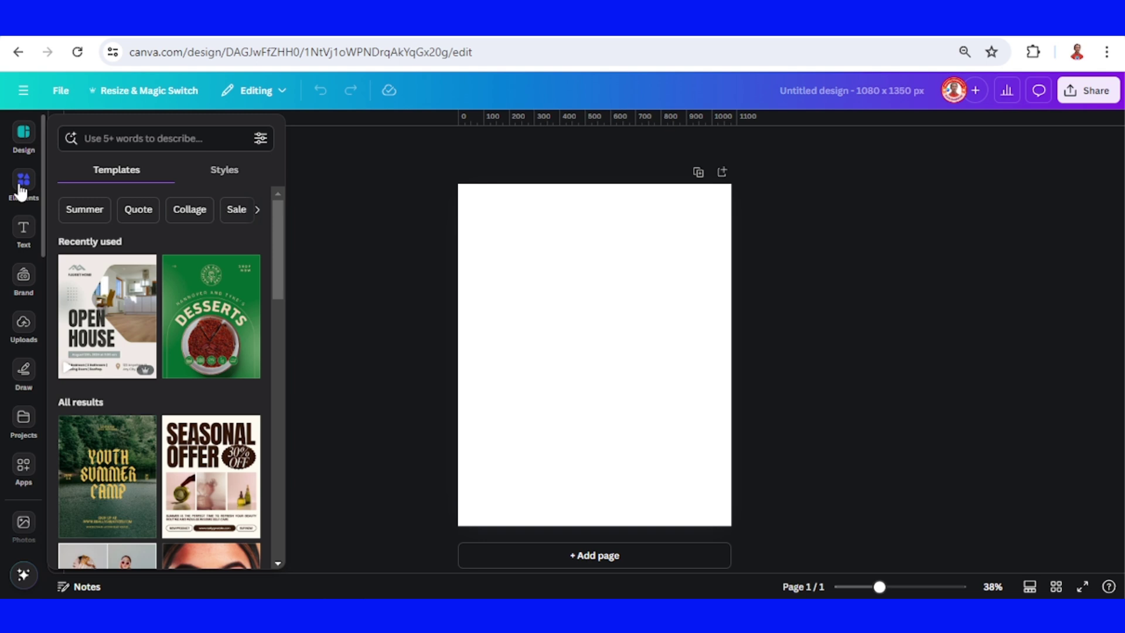
Step: Add the recently used dancer photo to the page and remove its background with BG Remover
left_click(22, 183)
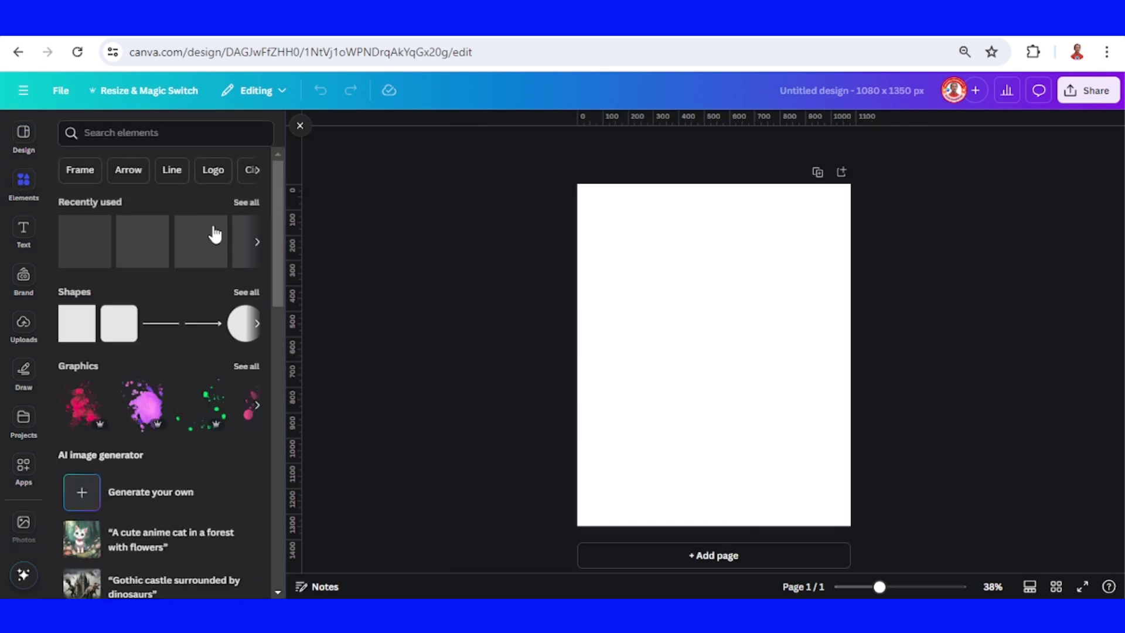
left_click(202, 242)
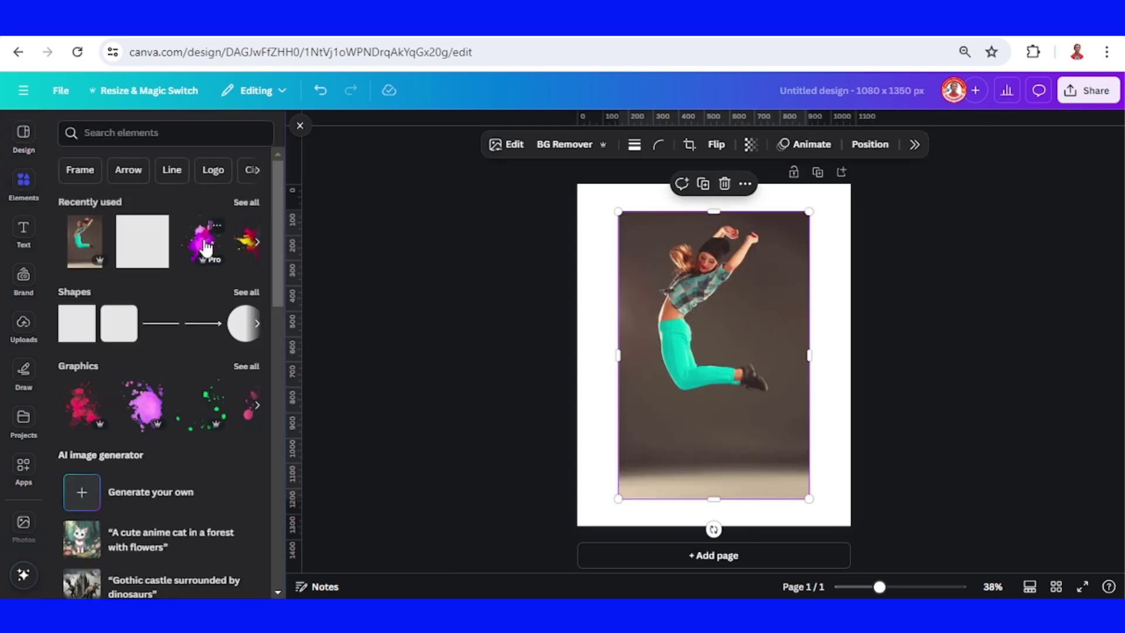
left_click(565, 144)
left_click_drag(879, 586, 917, 586)
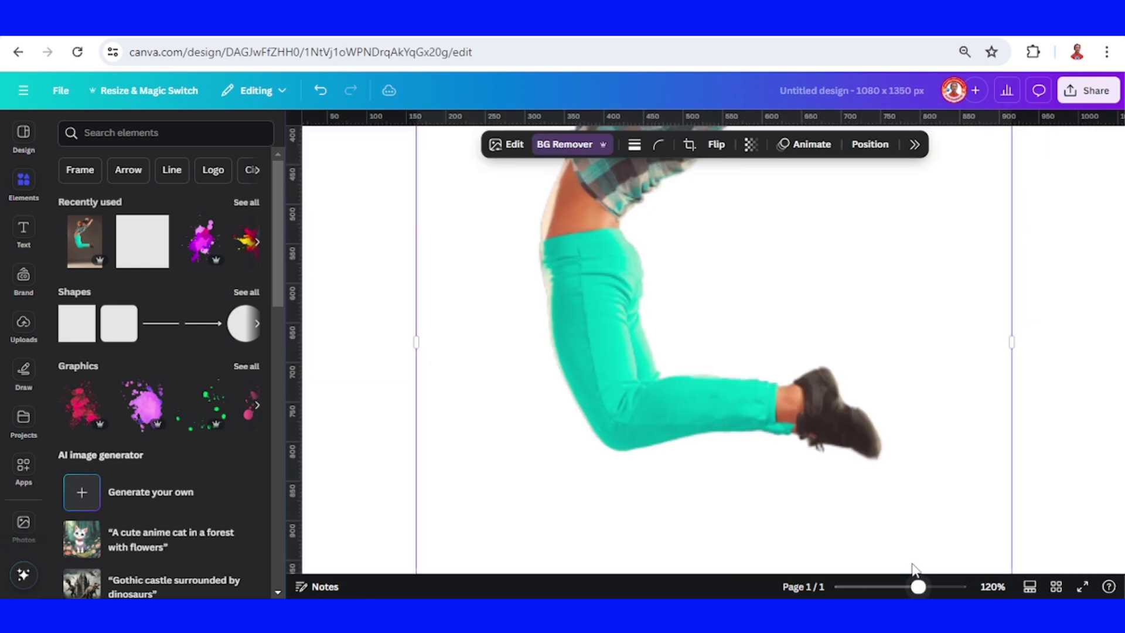
scroll(829, 467, "up", 5)
scroll(829, 466, "down", 1)
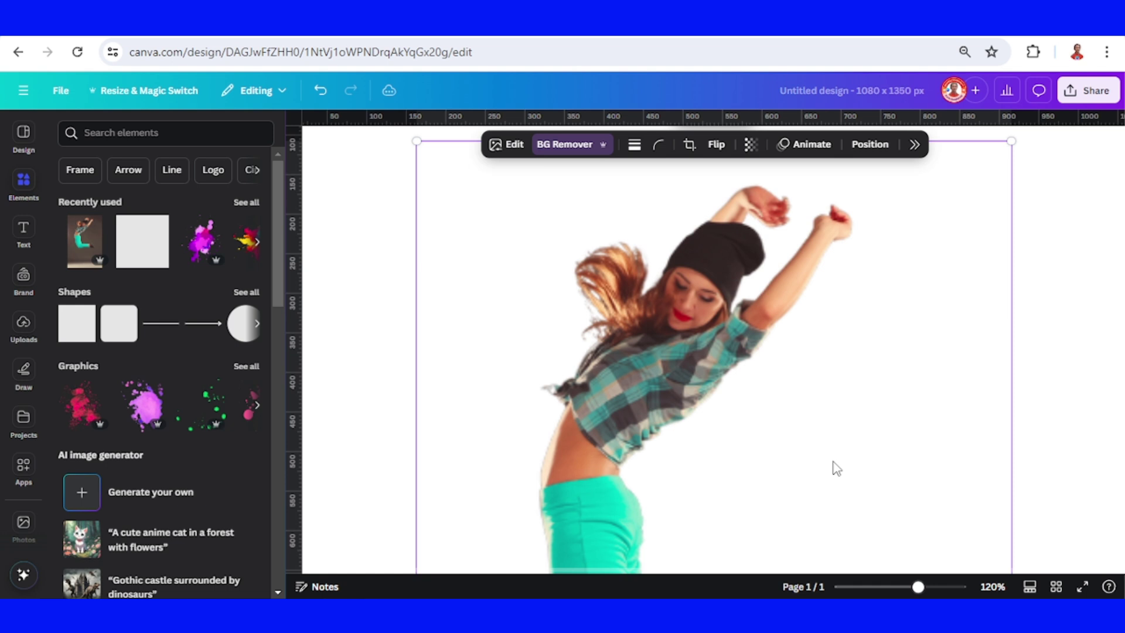
Step: Cartoonize the dancer with the Cartoon Filter app, replacing the original image
left_click(23, 476)
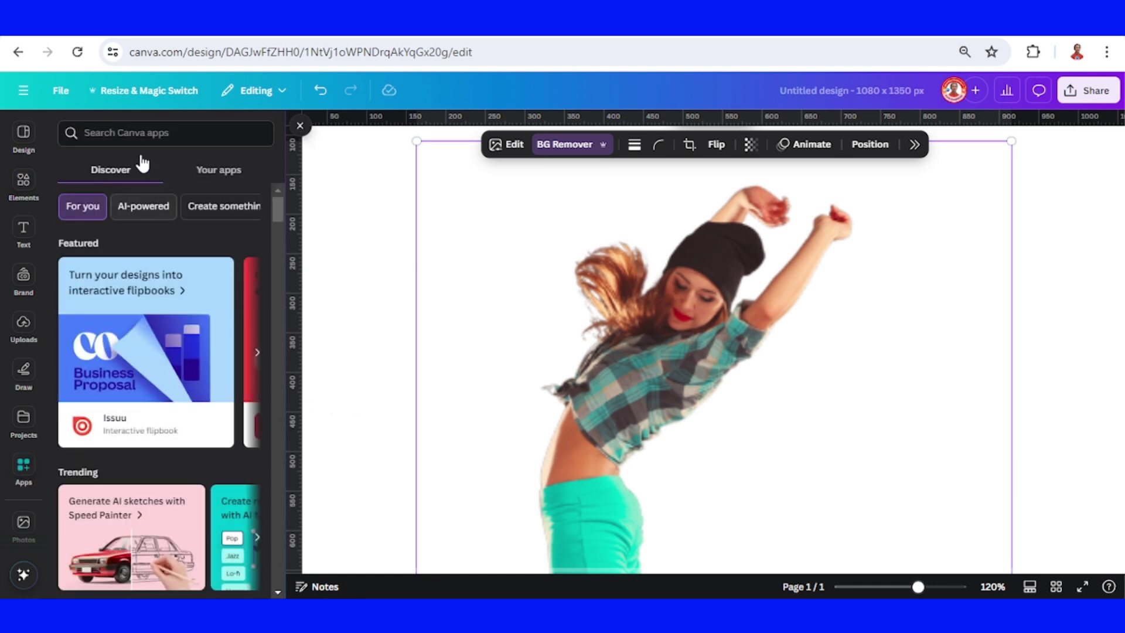
left_click(130, 132)
type("ca")
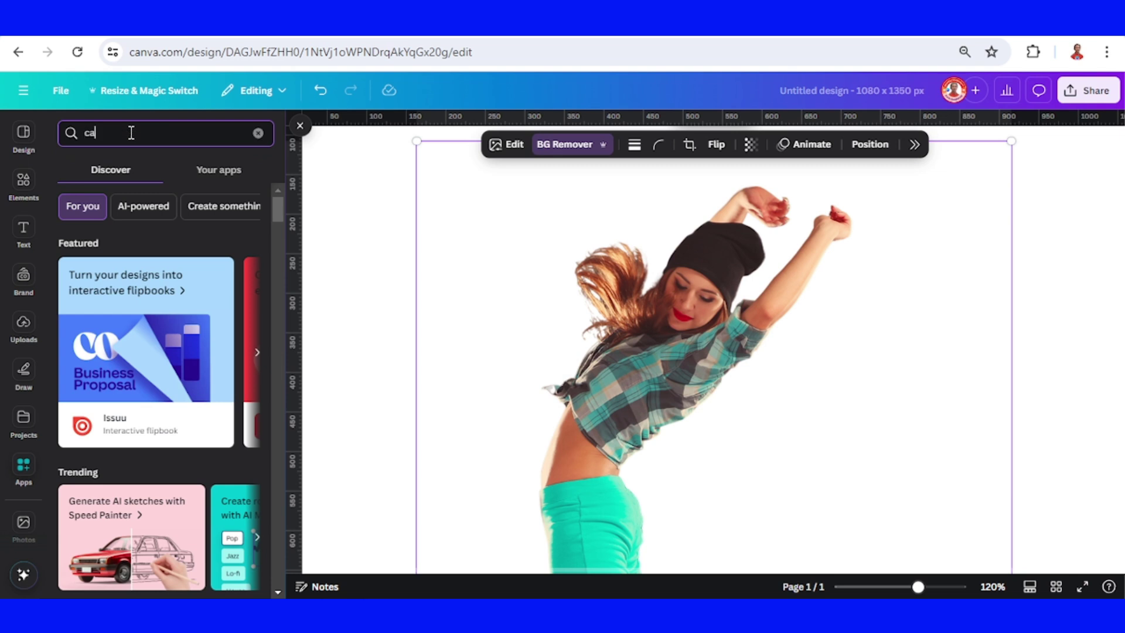
type("rtoo")
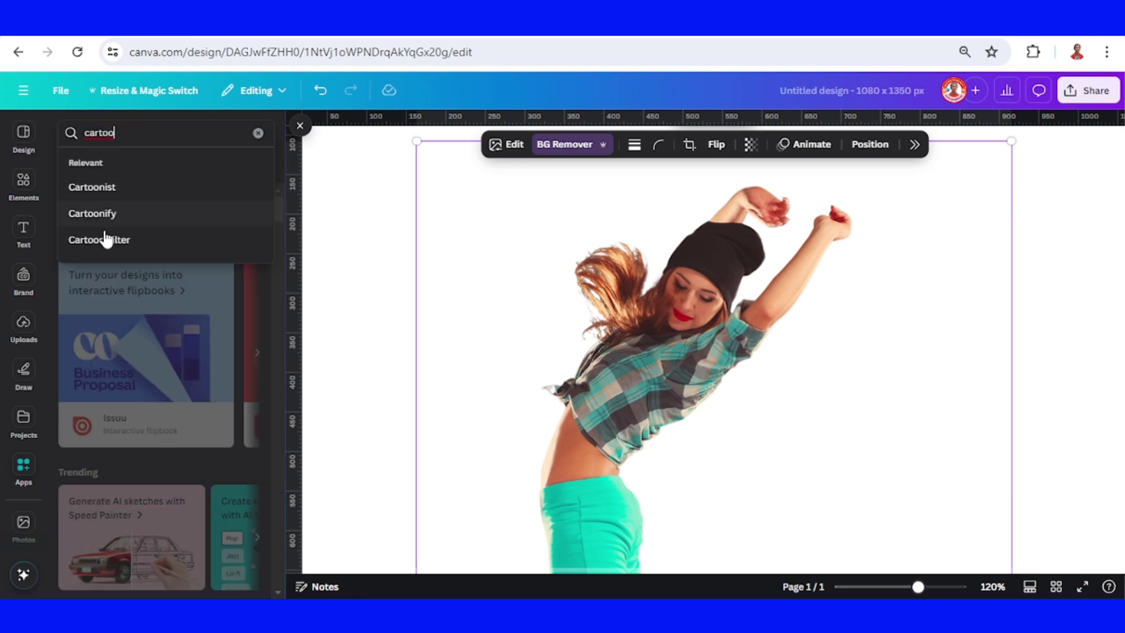
left_click(104, 239)
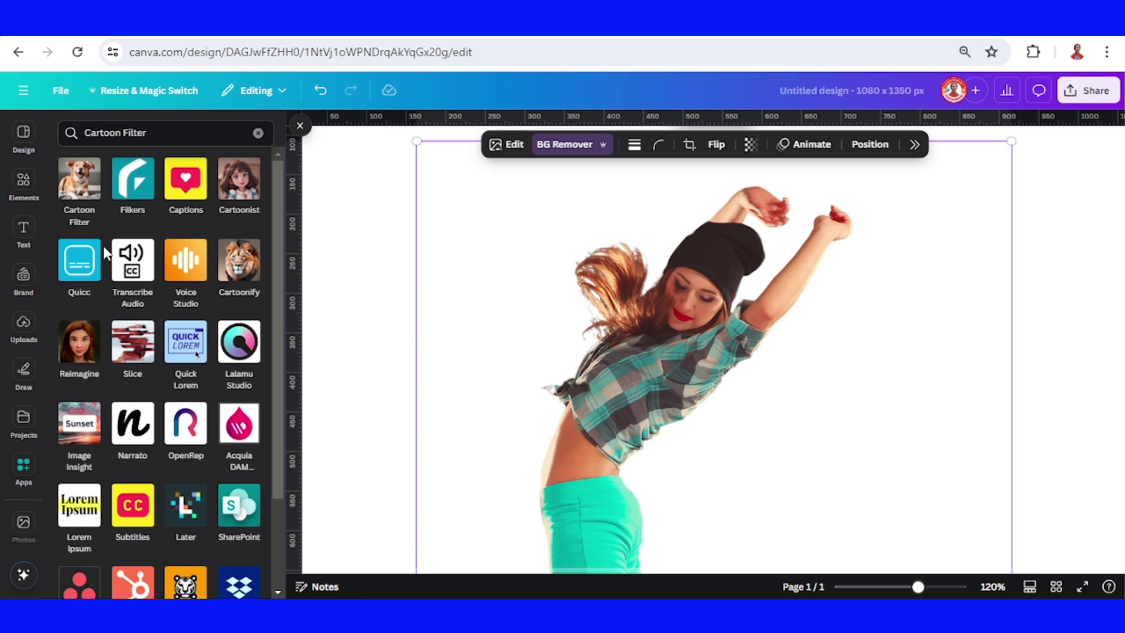
left_click(78, 180)
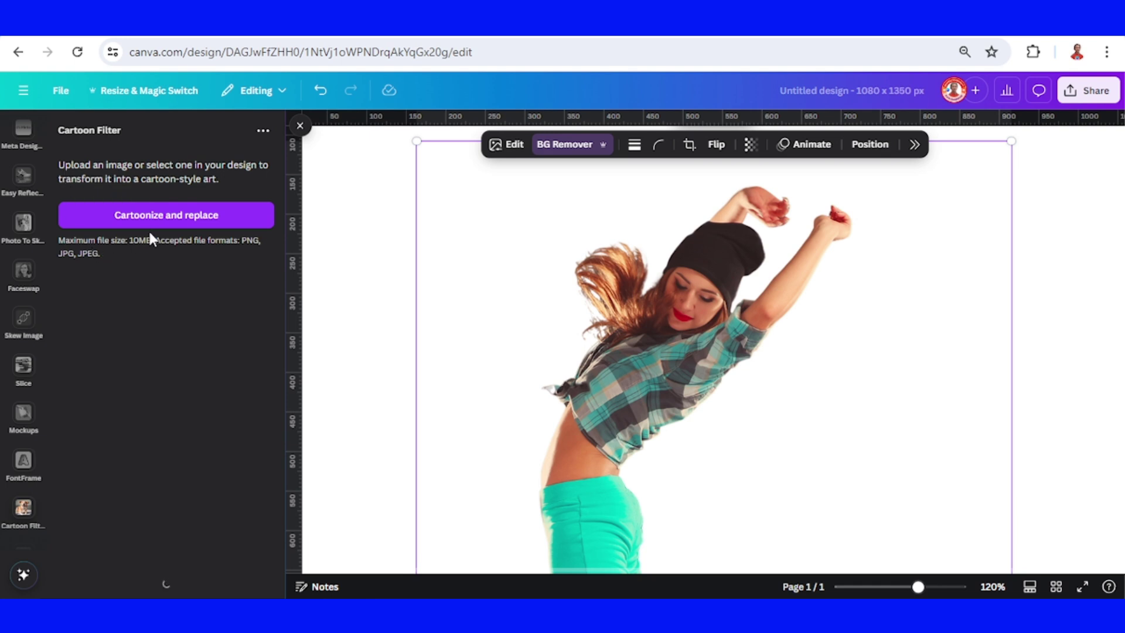
left_click(164, 220)
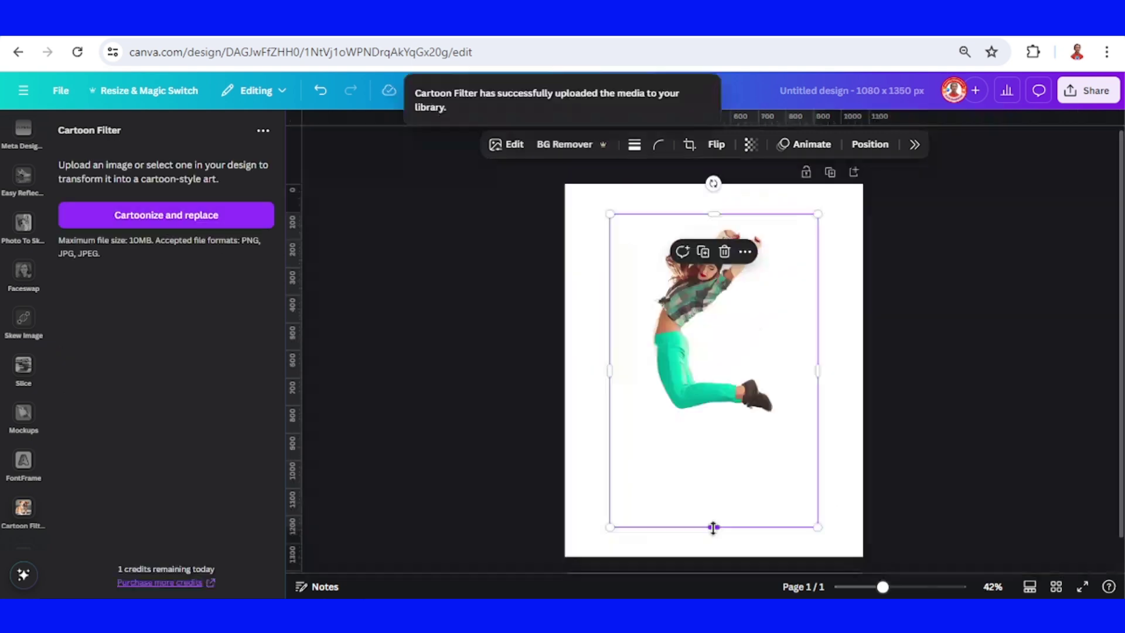
Step: Crop empty space from the dancer's bottom, right and left, then enlarge and re-center her
left_click_drag(714, 528, 716, 438)
left_click_drag(816, 324, 789, 323)
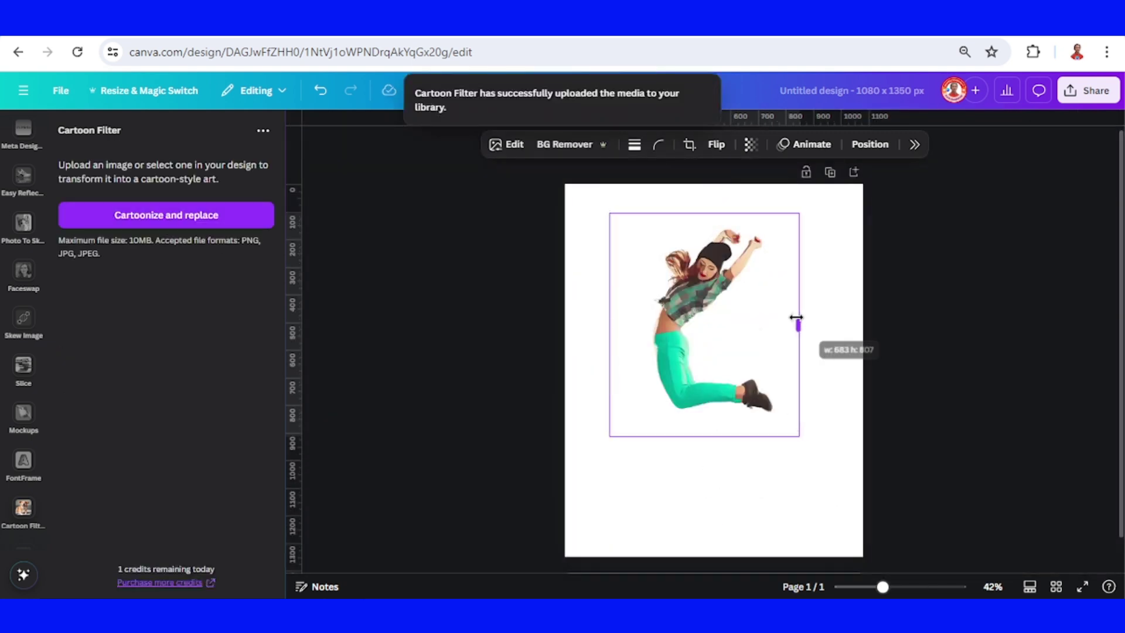
left_click_drag(606, 324, 626, 324)
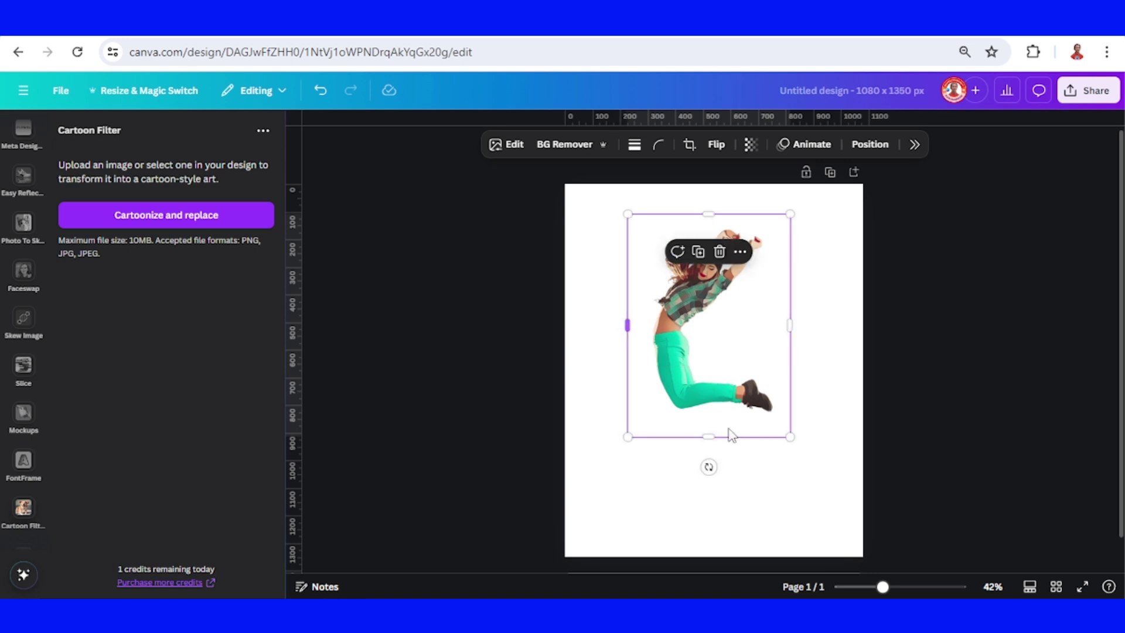
mouse_move(789, 434)
left_mouse_down()
mouse_move(821, 477)
mouse_move(798, 446)
left_mouse_up()
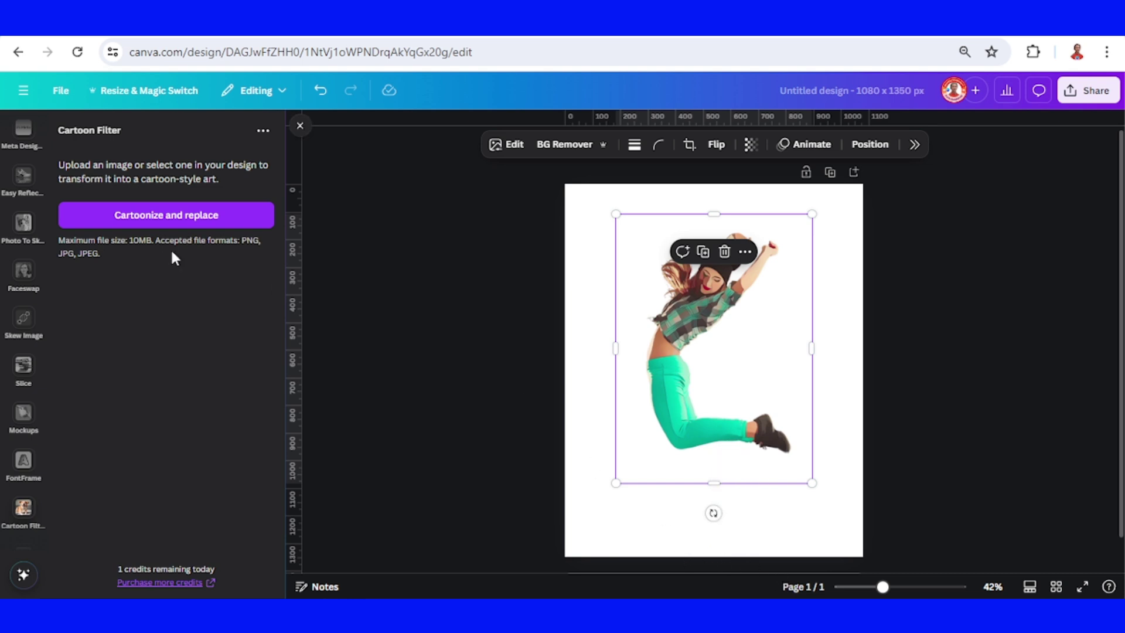
scroll(19, 312, "up", 5)
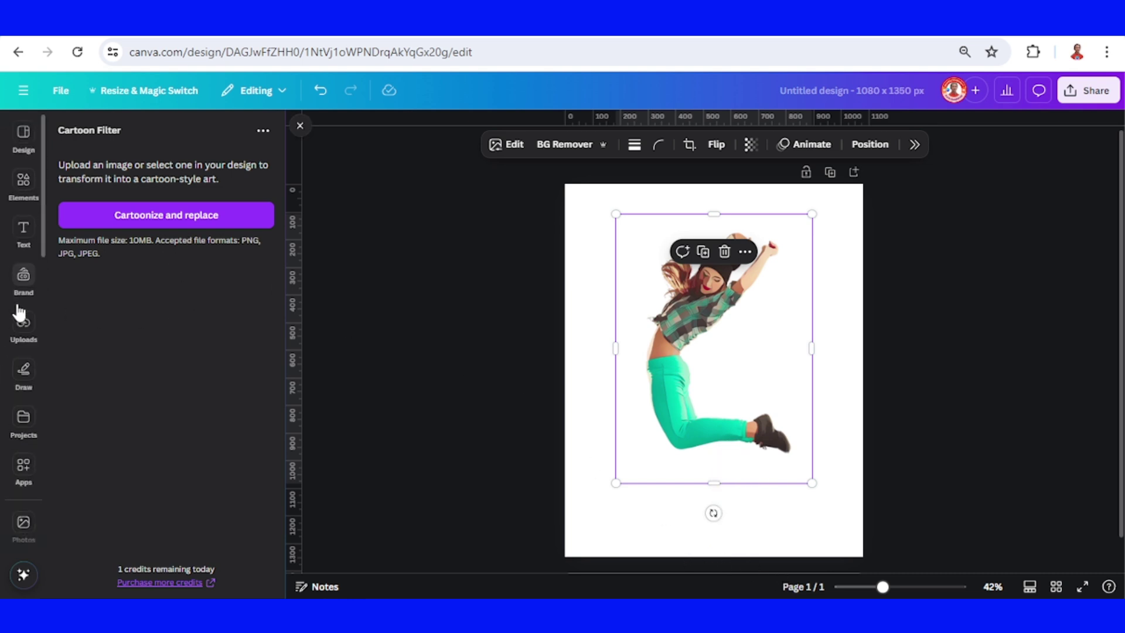
Step: Add the Watercolor splash clip art from recently used elements to the page
left_click(23, 186)
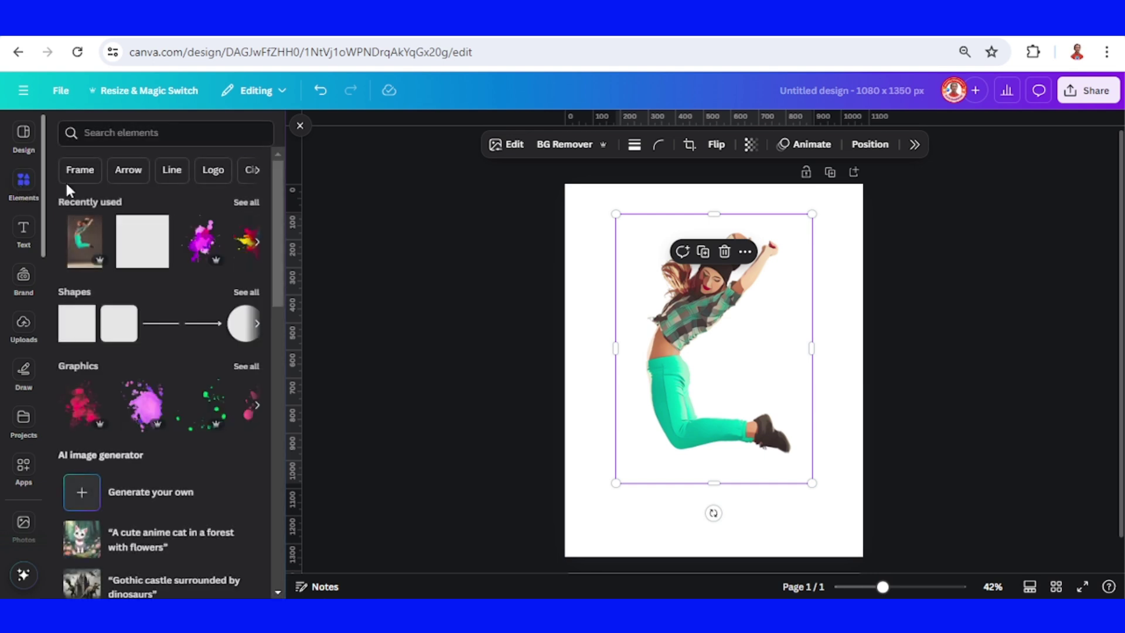
left_click(247, 202)
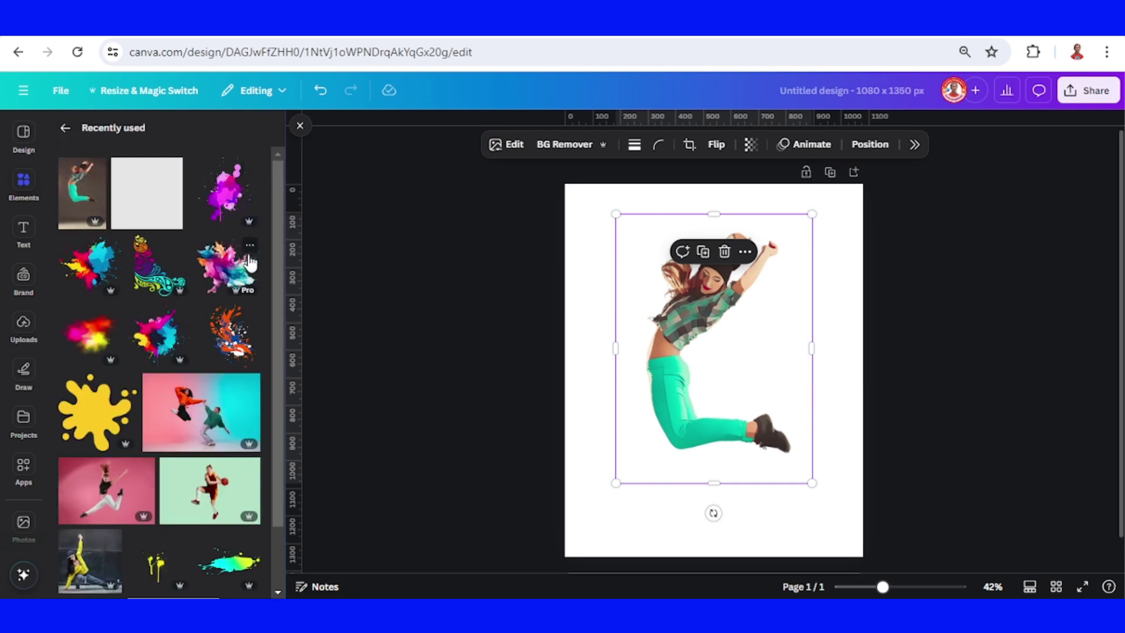
left_click(249, 249)
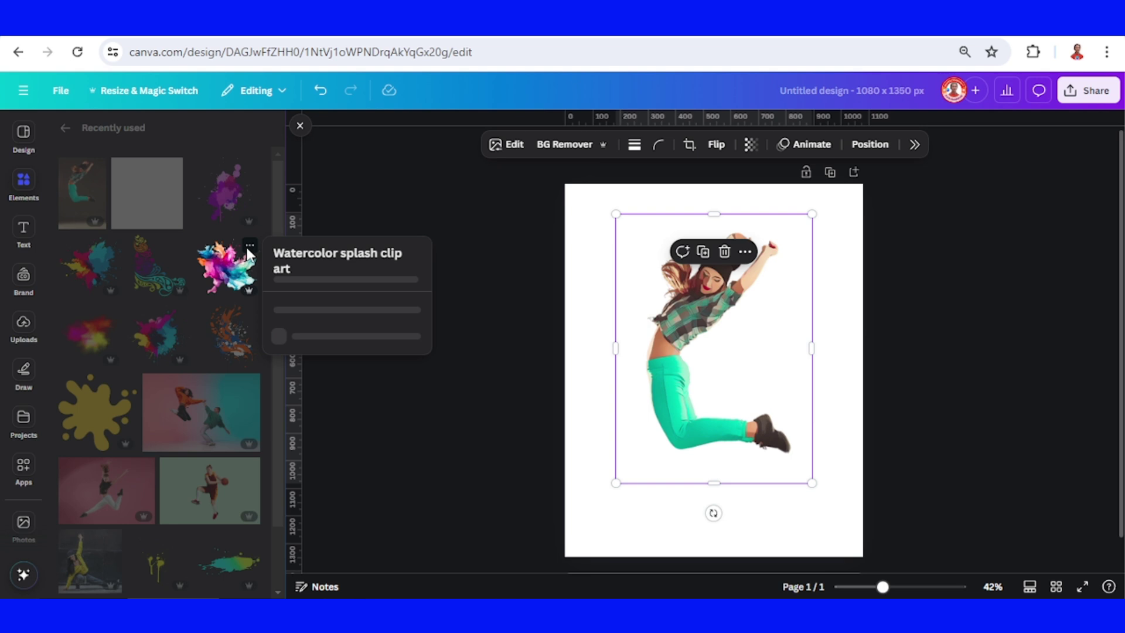
left_click(223, 274)
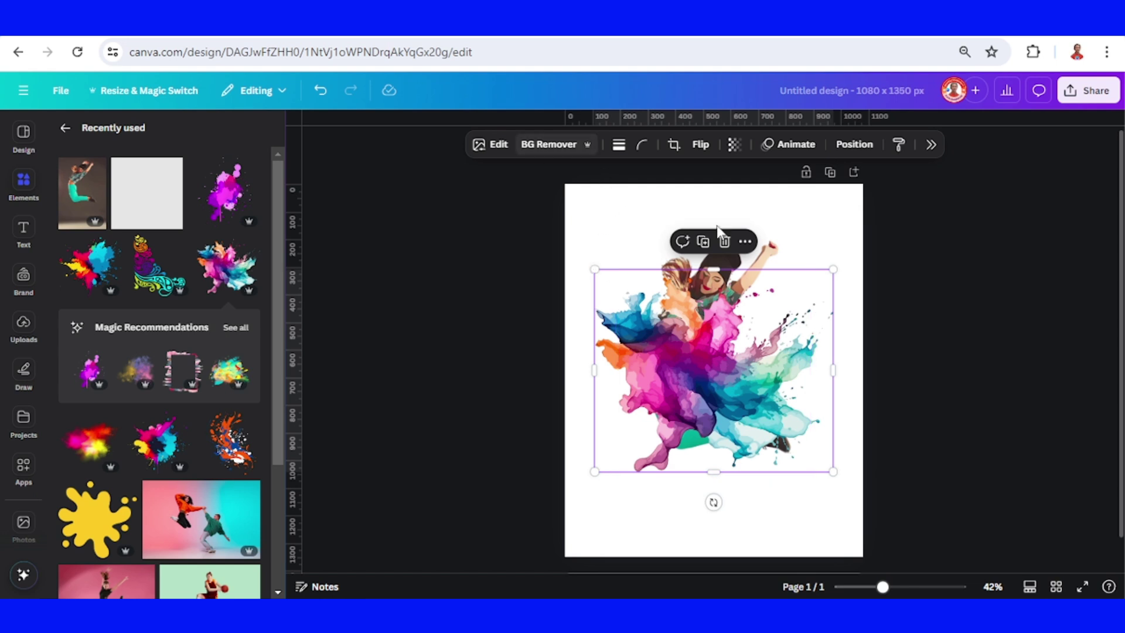
Step: Flip the splash vertically and rotate it to a tilted angle
left_click(701, 145)
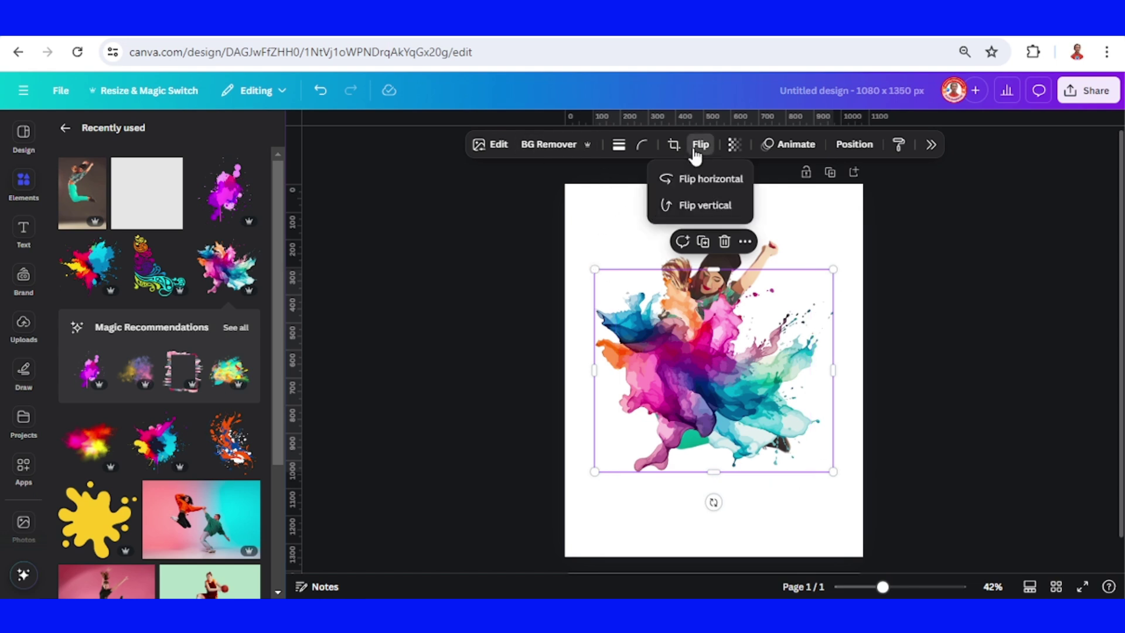
left_click(714, 206)
mouse_move(713, 502)
left_mouse_down()
mouse_move(813, 429)
mouse_move(829, 430)
mouse_move(742, 352)
left_mouse_up()
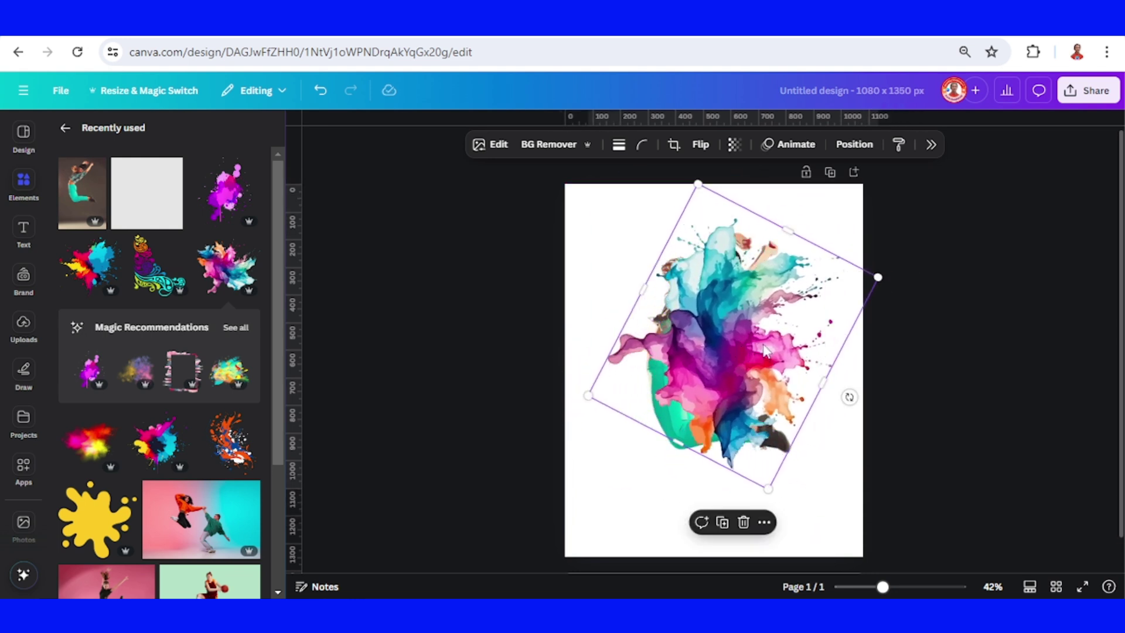
Step: Move the splash layer below the dancer and nudge the splash slightly upward
left_click(857, 145)
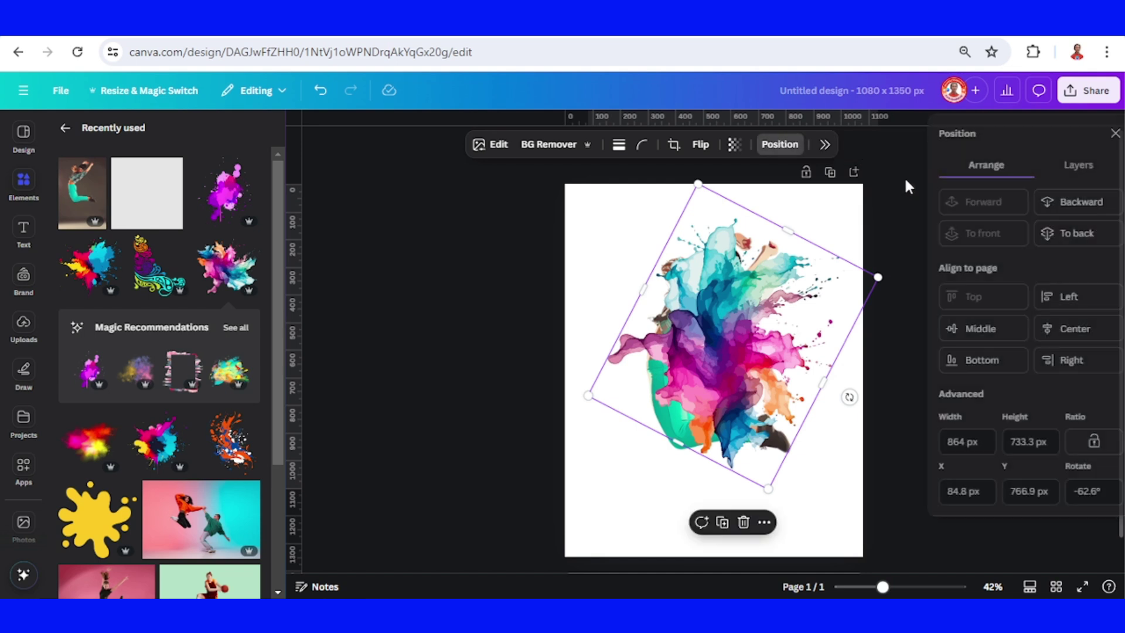
left_click(1075, 176)
left_click_drag(1045, 248, 1016, 331)
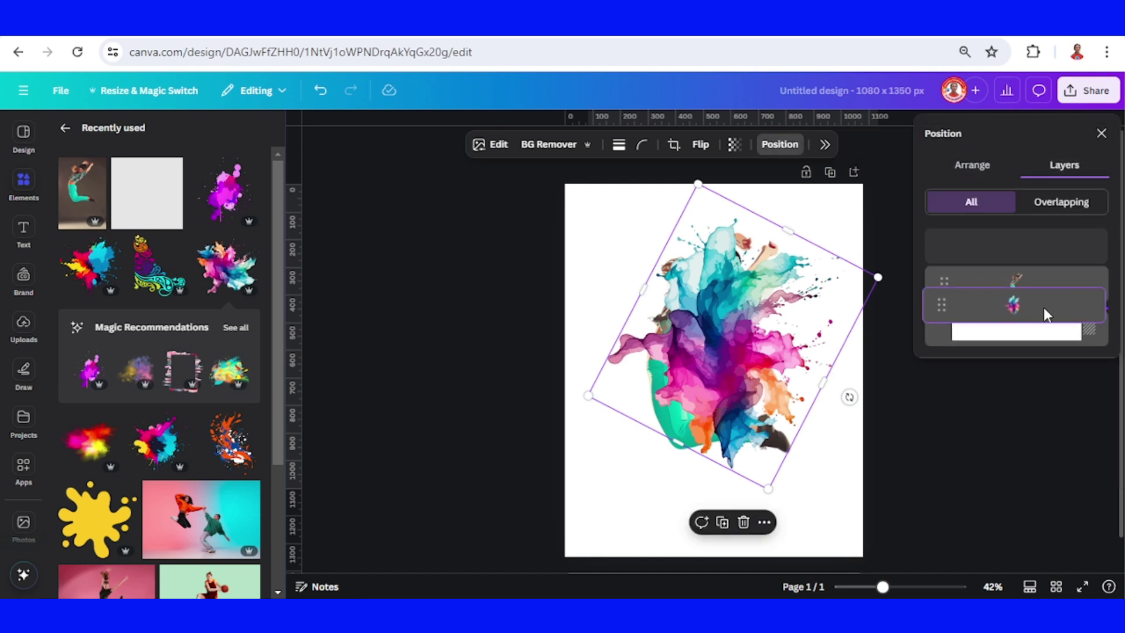
left_click_drag(825, 337, 820, 316)
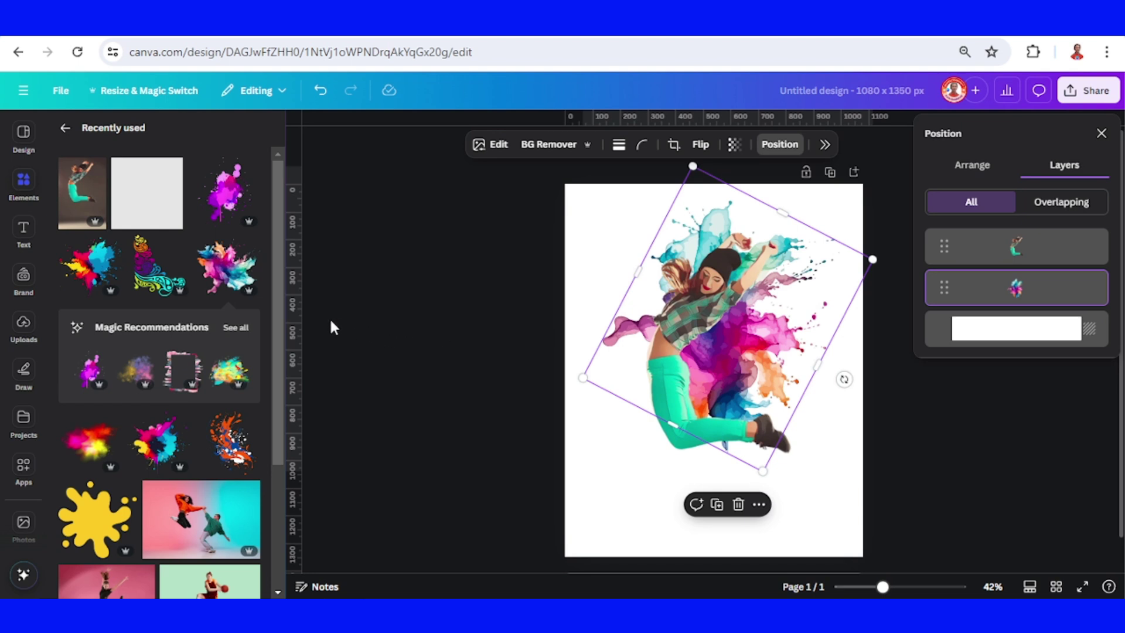
Step: Add the Colorful watercolor splash splatter stain, rotated to 45 degrees and shrunk
left_click(111, 249)
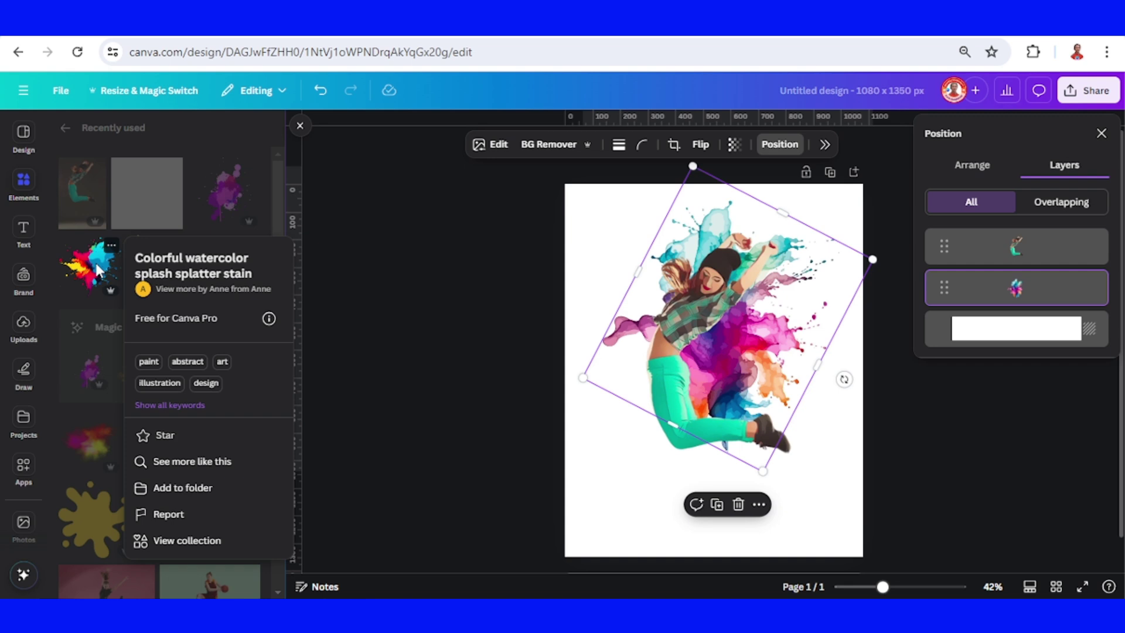
left_click(94, 260)
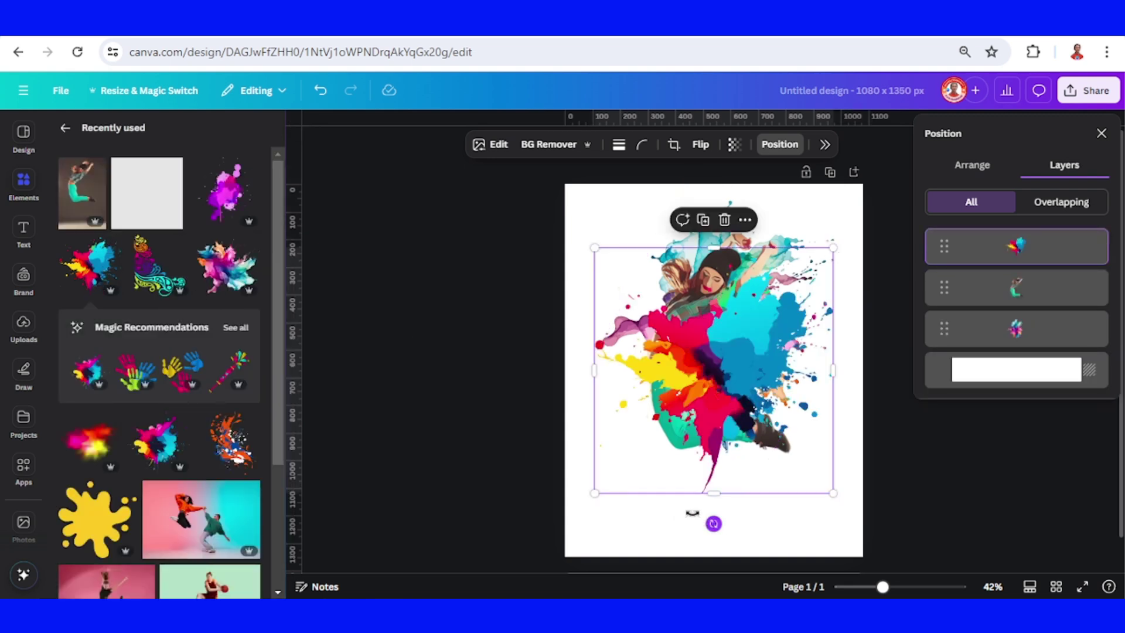
mouse_move(693, 514)
left_mouse_down()
mouse_move(635, 445)
mouse_move(642, 455)
left_mouse_up()
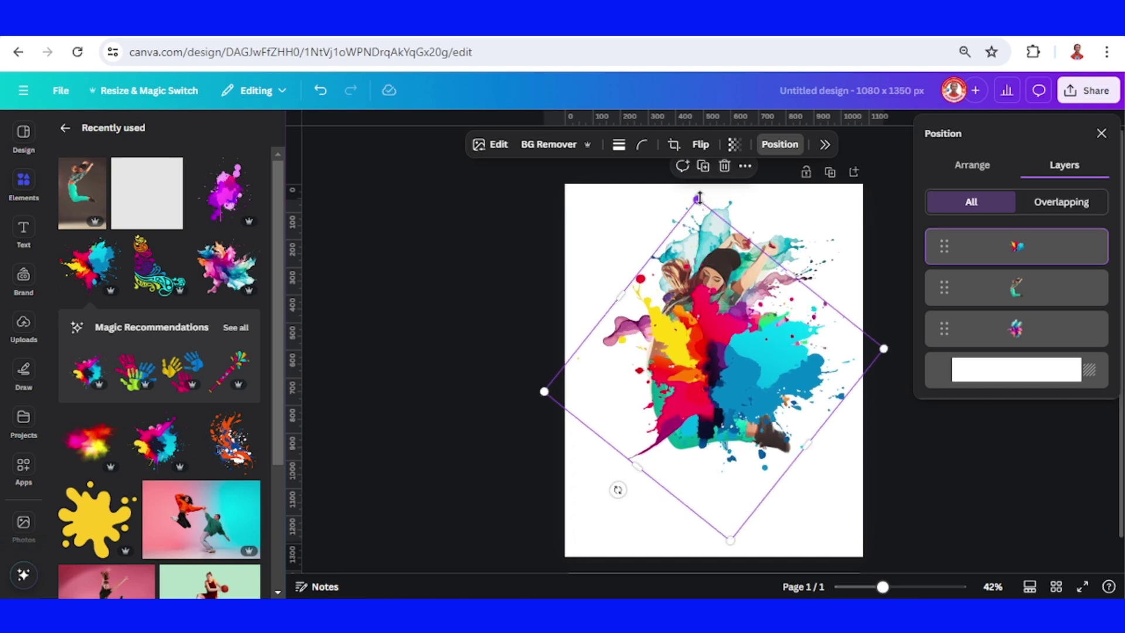
left_click_drag(708, 204, 730, 260)
Step: Position the splatter near the dancer's legs and layer it beneath her
mouse_move(723, 387)
left_mouse_down()
mouse_move(726, 472)
mouse_move(734, 446)
left_mouse_up()
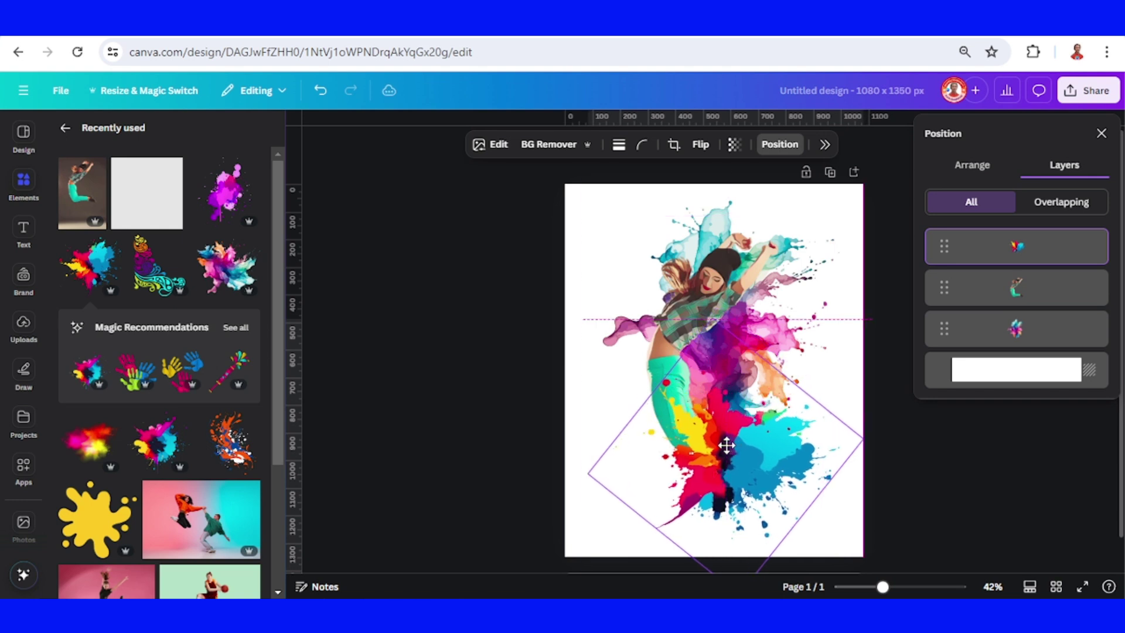
left_click_drag(733, 445, 725, 450)
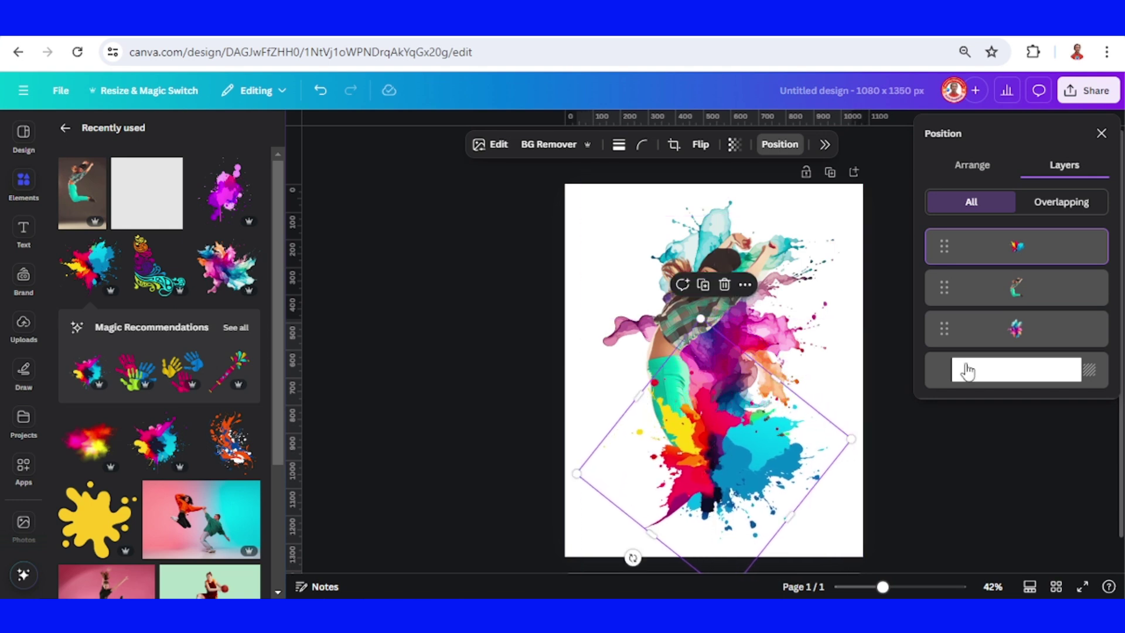
left_click_drag(1025, 250, 1030, 319)
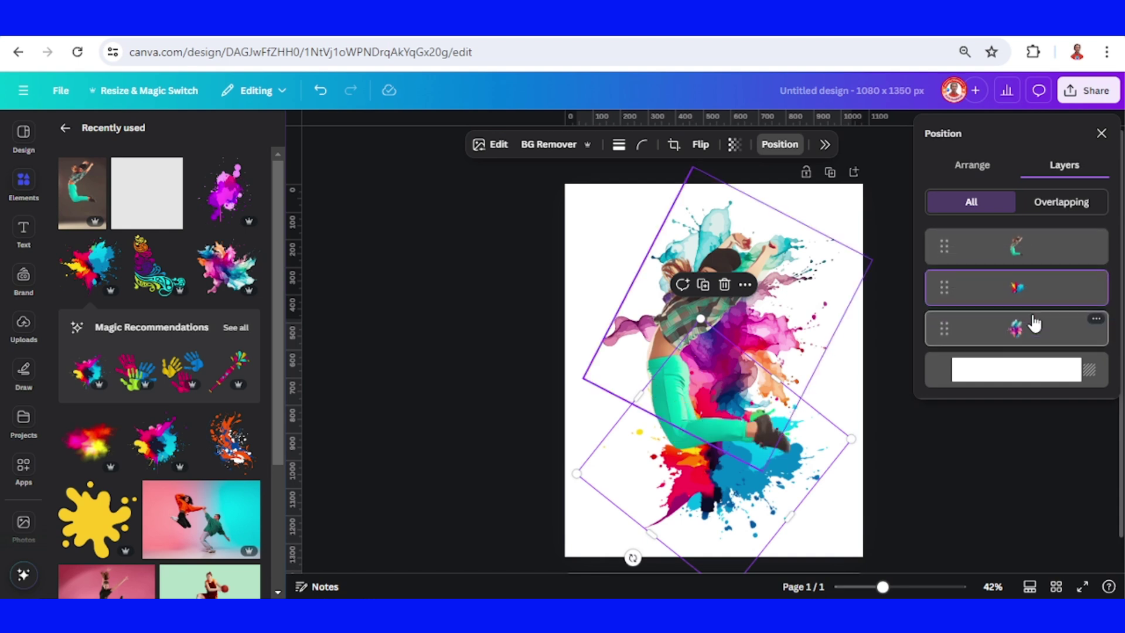
left_click(857, 531)
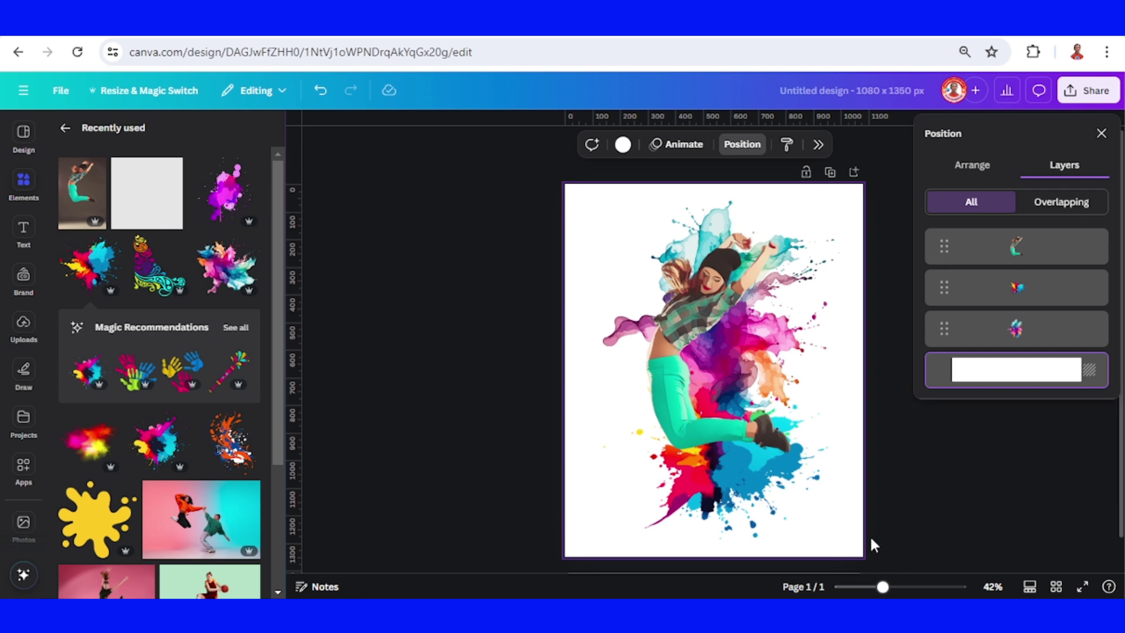
Step: Set the page background colour to light gray from Default colors
left_click(623, 144)
left_click(1047, 526)
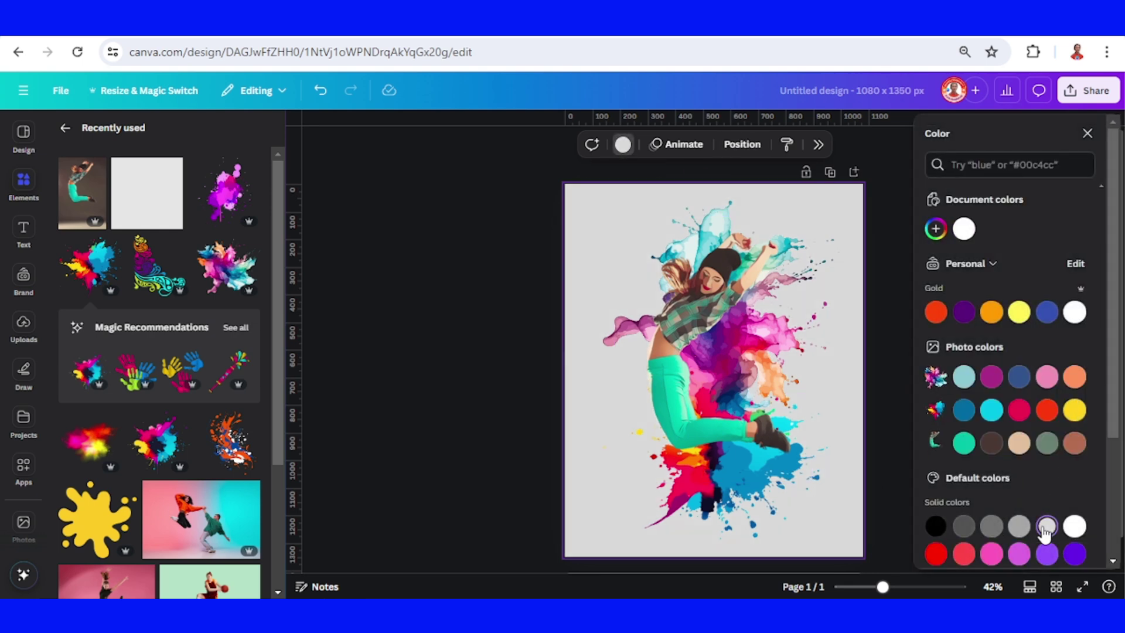